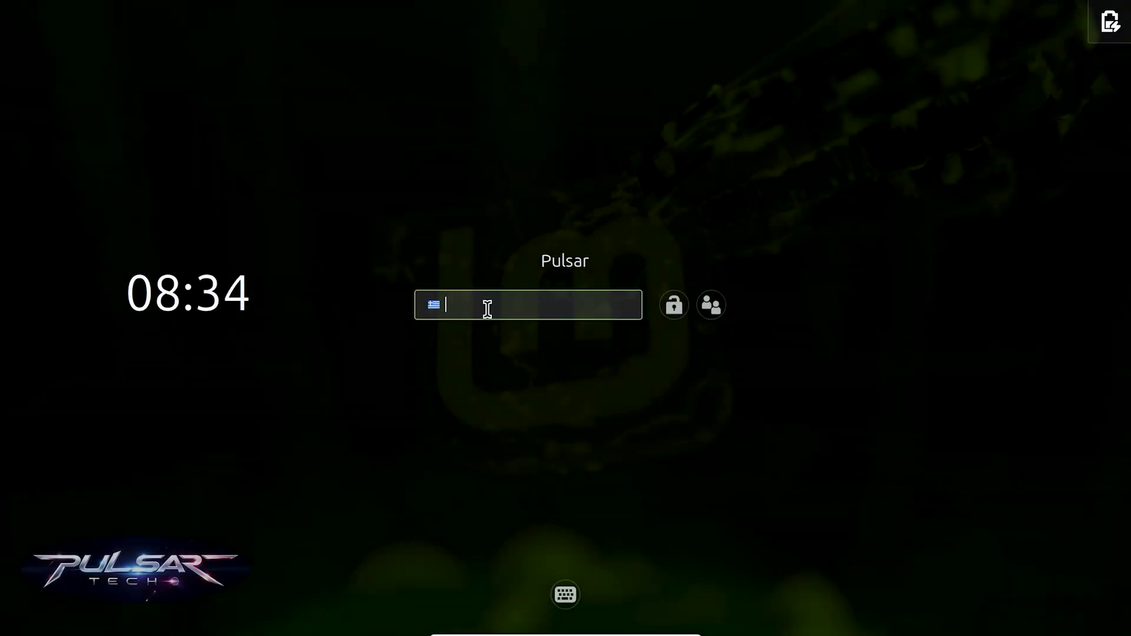
- Enter the account password on the Linux Mint lock screen to unlock the session
key("Return")
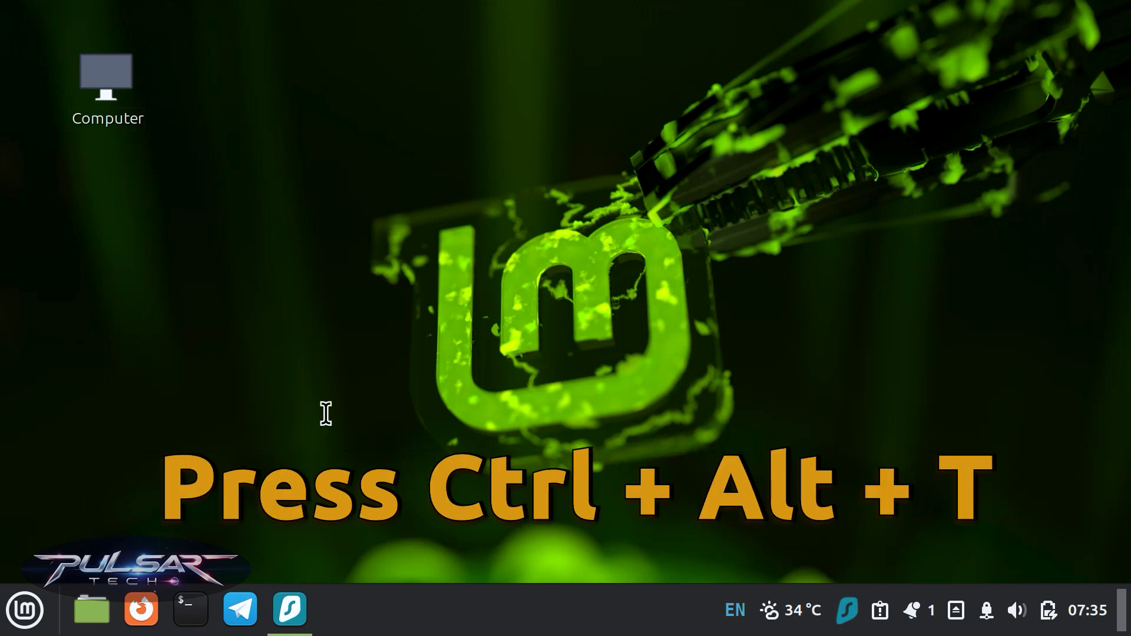
- Open a terminal, run neofetch, and highlight the OS and CPU spec lines
key("ctrl+alt+t")
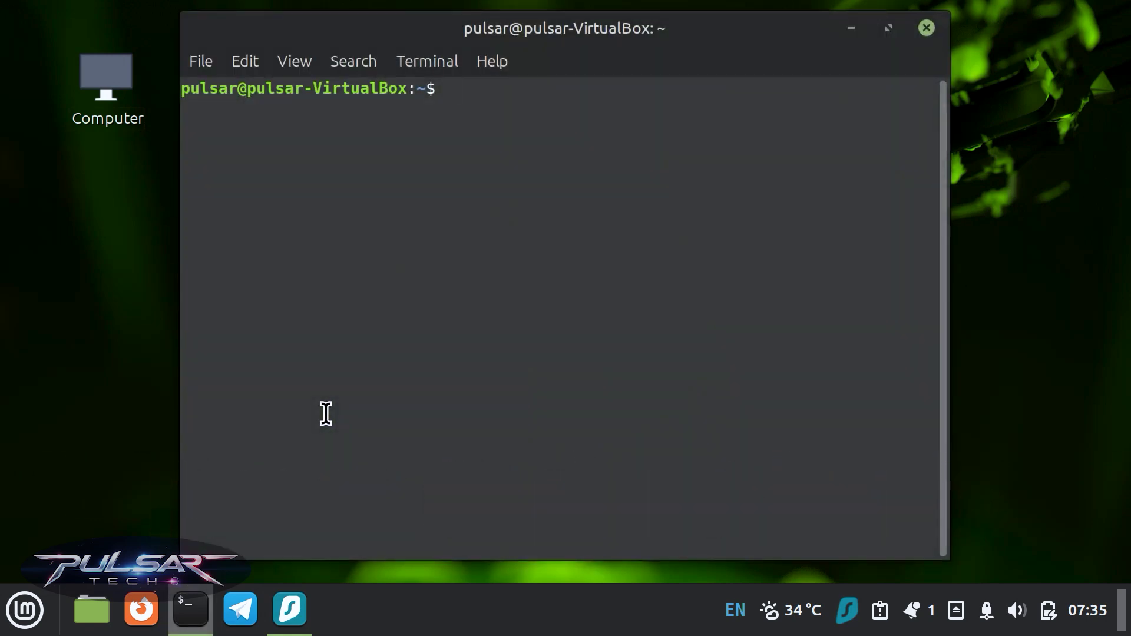
type("neofetch")
key("Return")
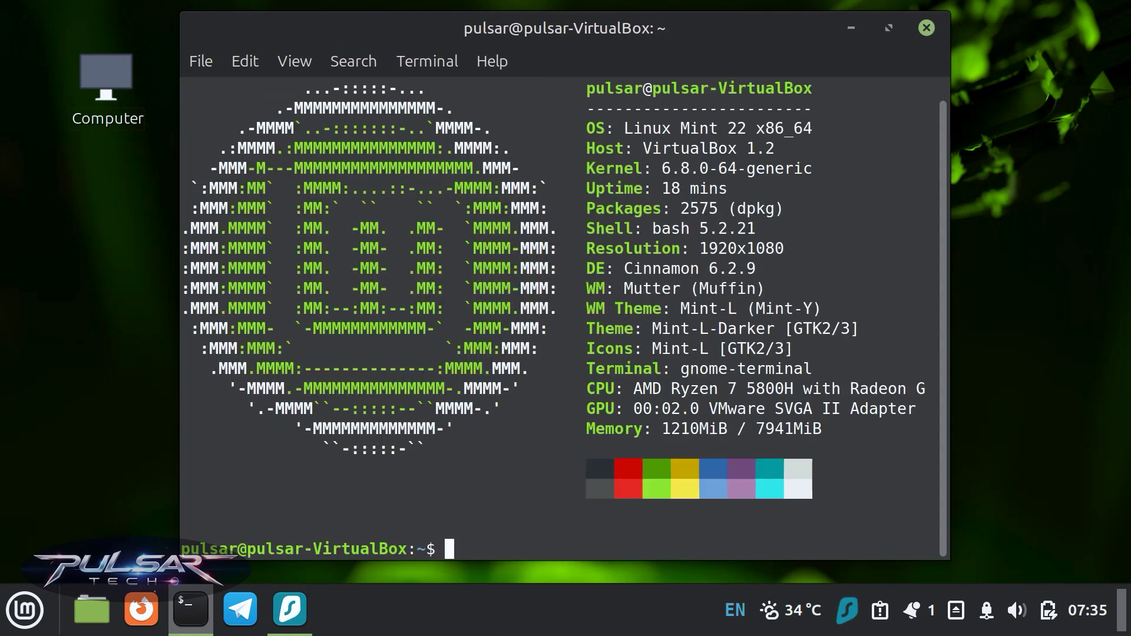
scroll(565, 320, "up", 1)
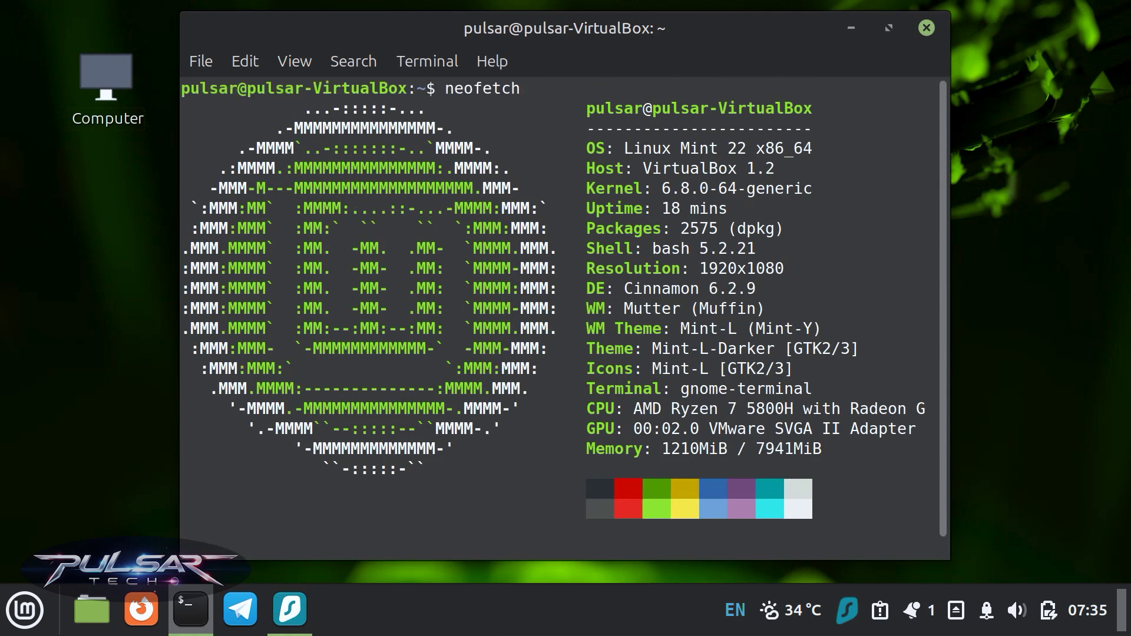
left_click_drag(765, 151, 810, 151)
left_click_drag(634, 408, 932, 409)
- Clear the highlight, then select the entire neofetch output, logo and specs
left_click(293, 108)
mouse_move(302, 107)
left_mouse_down()
mouse_move(531, 128)
mouse_move(548, 208)
mouse_move(556, 487)
mouse_move(511, 108)
left_mouse_up()
left_click_drag(387, 108, 305, 104)
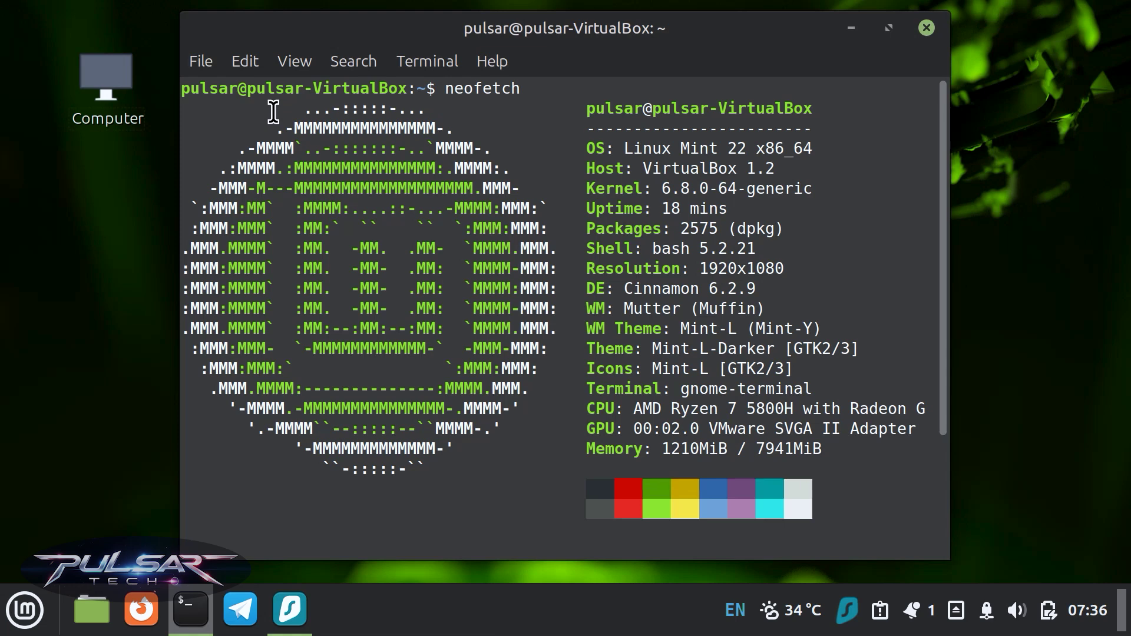
mouse_move(273, 111)
left_mouse_down()
mouse_move(924, 503)
mouse_move(944, 559)
left_mouse_up()
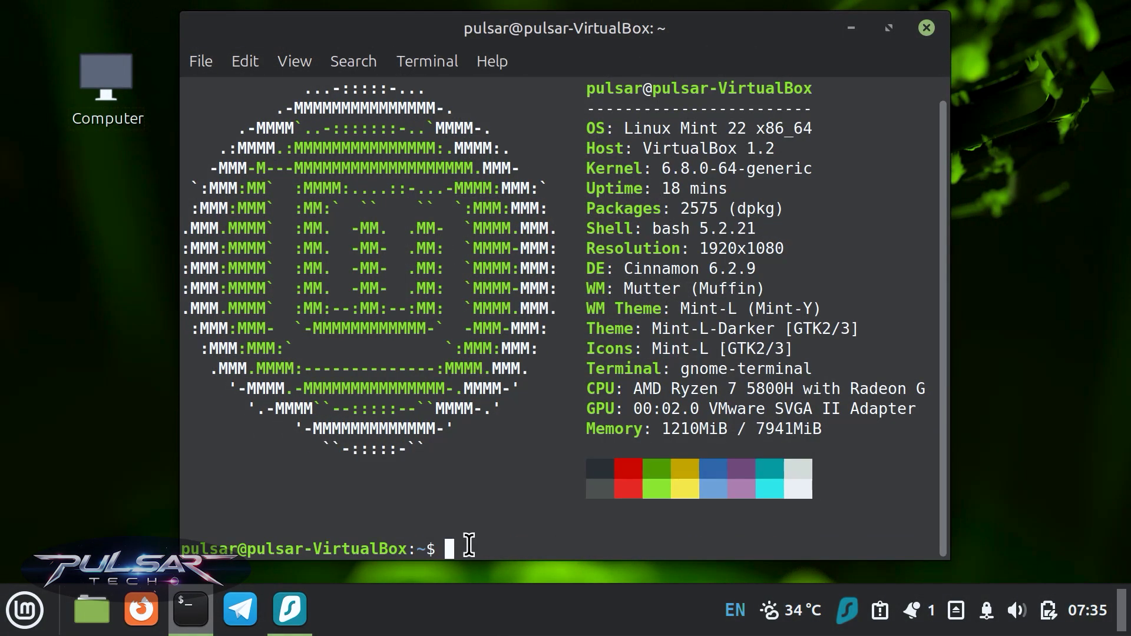
type("su")
type("do apt install neofetch")
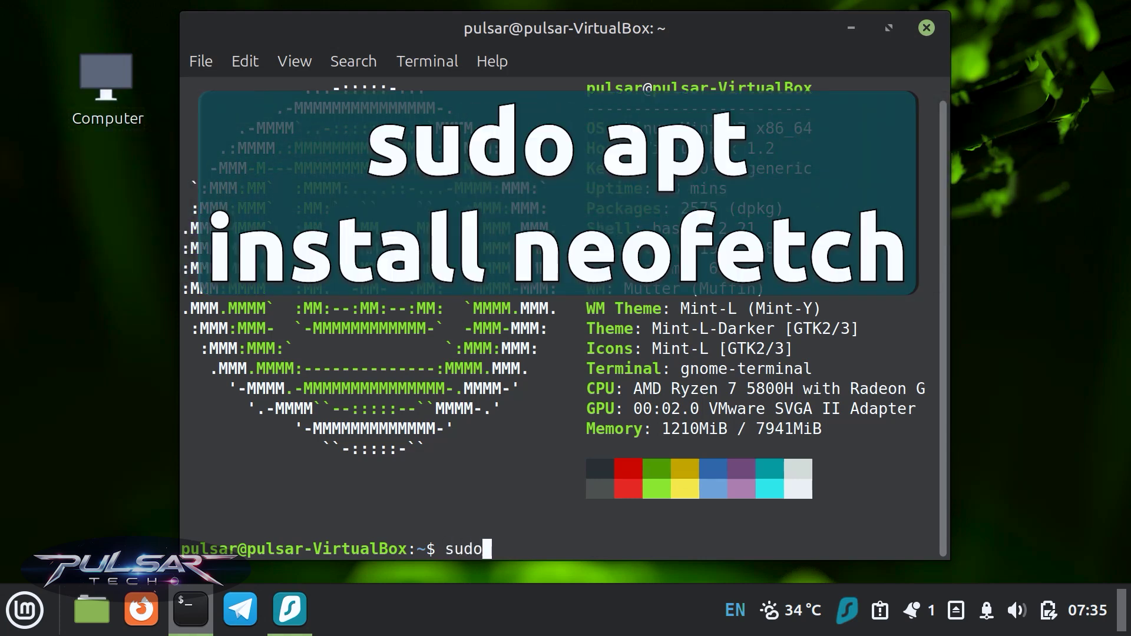
- Run 'sudo apt install neofetch', which reports neofetch is already the newest version
key("Return")
key("Return")
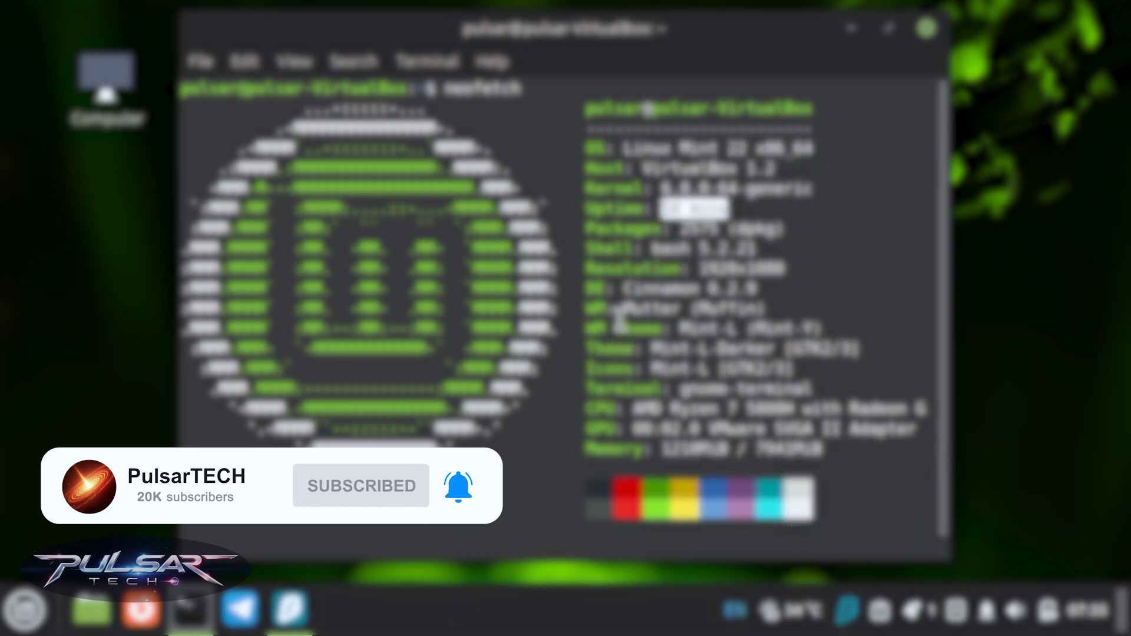
- Highlight the Resolution value and the DE value 'Cinnamon 6.2.9' in the neofetch specs
left_click_drag(699, 268, 798, 274)
left_click_drag(624, 288, 756, 290)
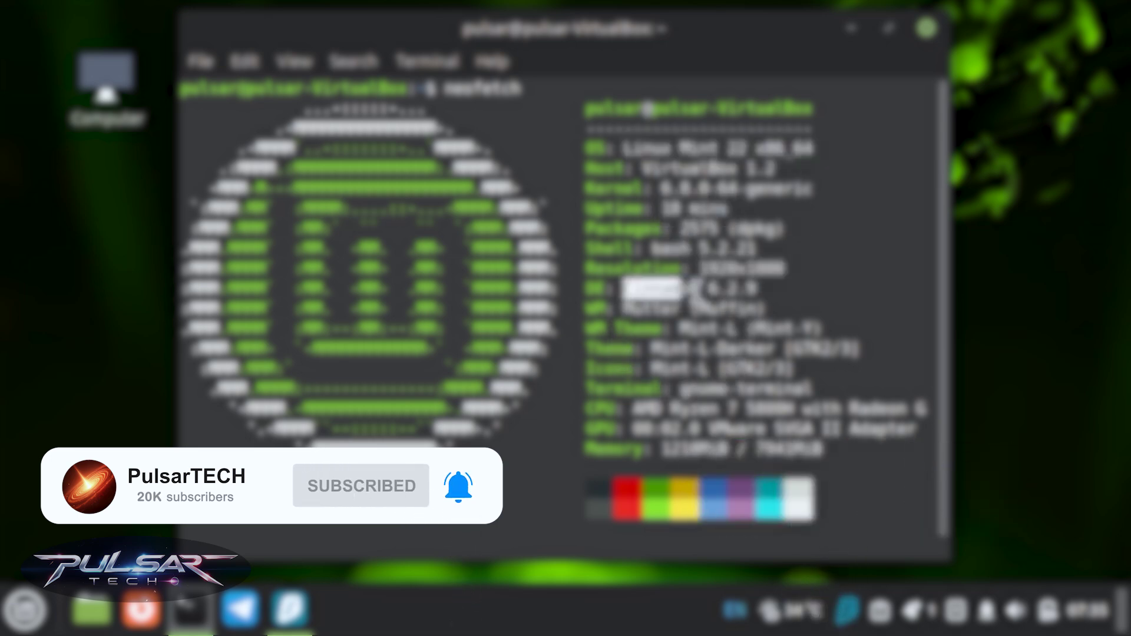